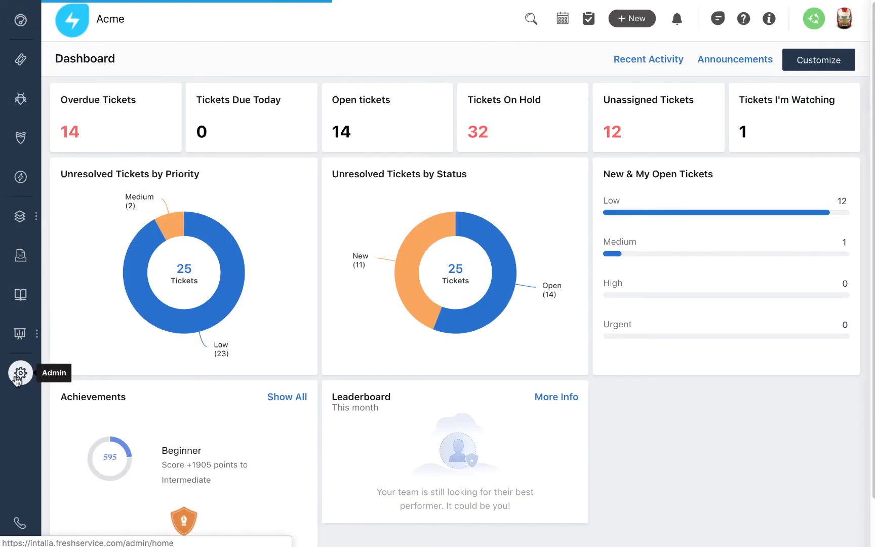
Install the Box app from Admin > Apps marketplace and grant Freshservice access to the Box account.
{"action": "left_click", "coordinate": [424, 386]}
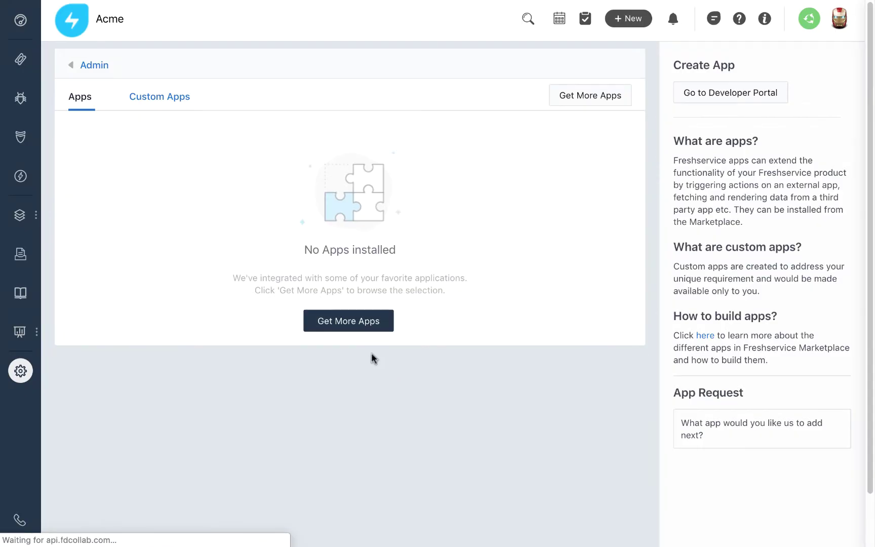
{"action": "left_click", "coordinate": [364, 326]}
{"action": "left_click", "coordinate": [238, 227]}
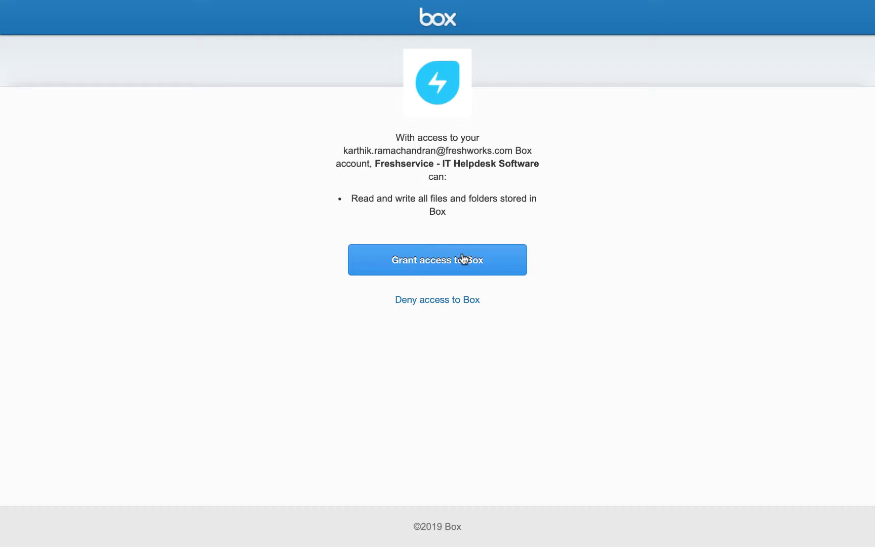
{"action": "left_click", "coordinate": [463, 259]}
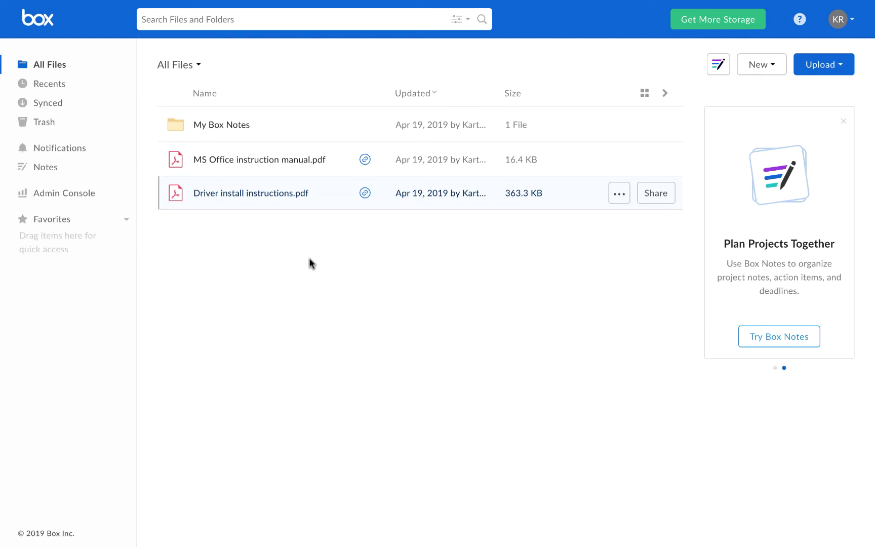
Upload Printer Driver.dmg from Downloads into Box All Files, then start uploading a new version of it.
{"action": "left_click", "coordinate": [826, 64]}
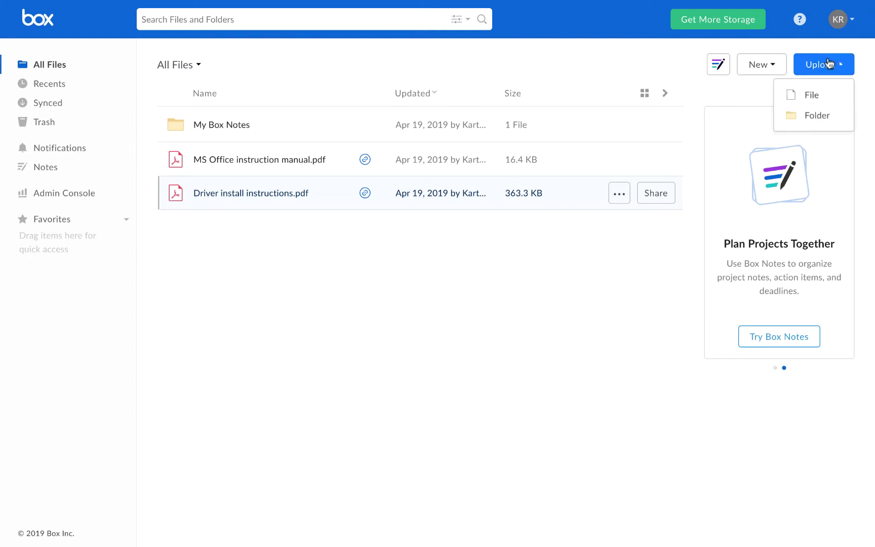
{"action": "left_click", "coordinate": [811, 93]}
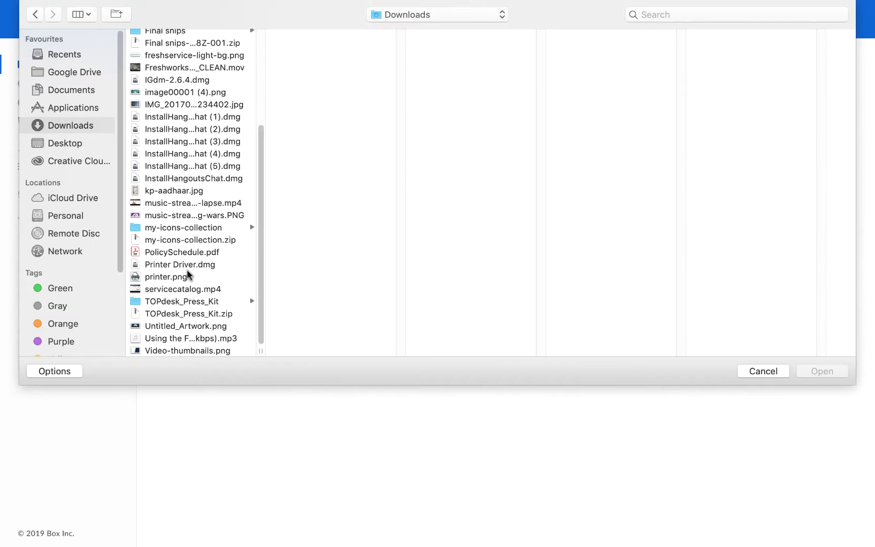
{"action": "double_click", "coordinate": [184, 262]}
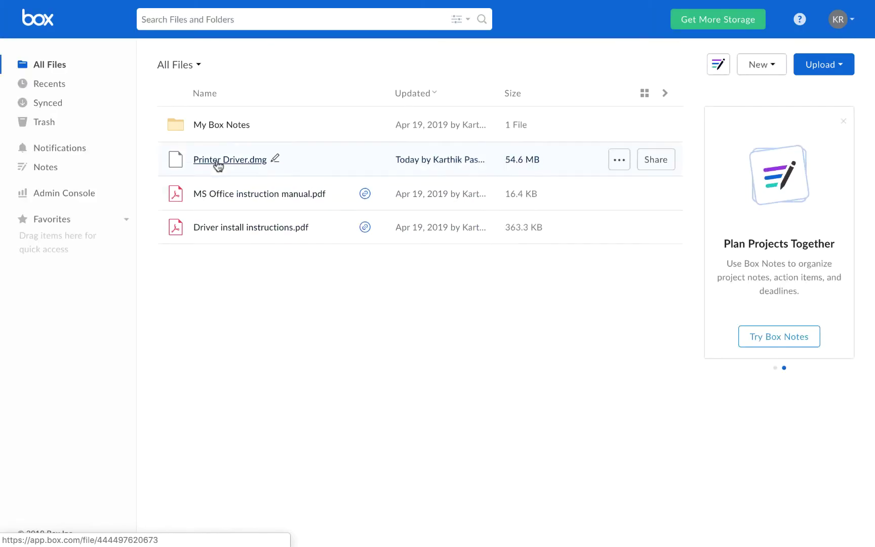
{"action": "right_click", "coordinate": [217, 162]}
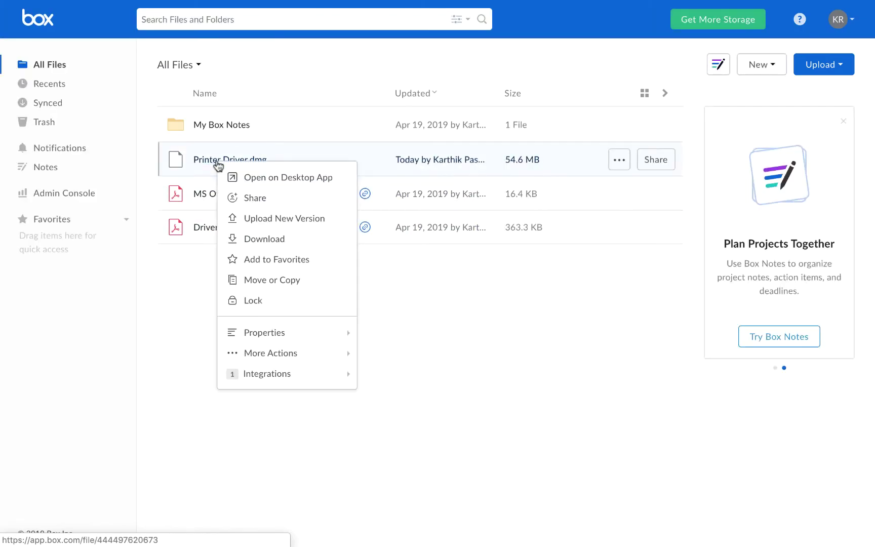
{"action": "left_click", "coordinate": [246, 226]}
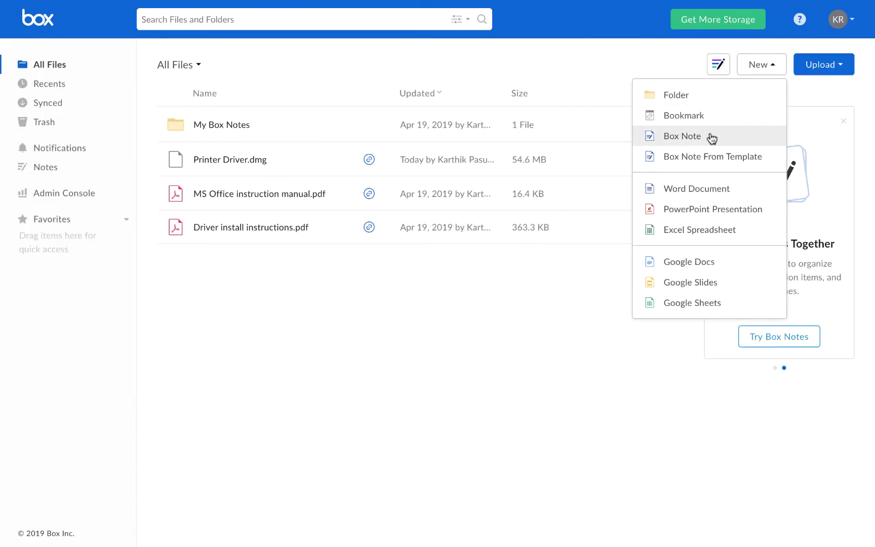
{"action": "type", "text": "Please follow the"}
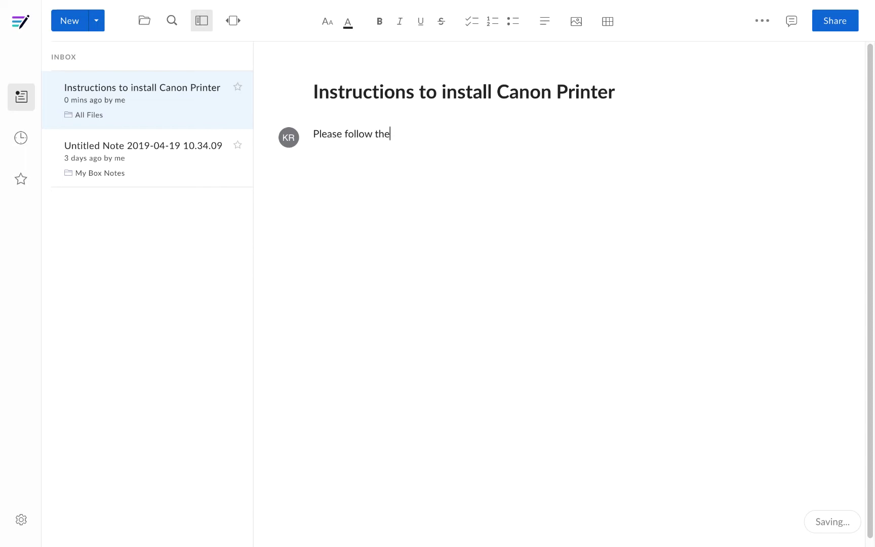
{"action": "type", "text": " below mentioned steps"}
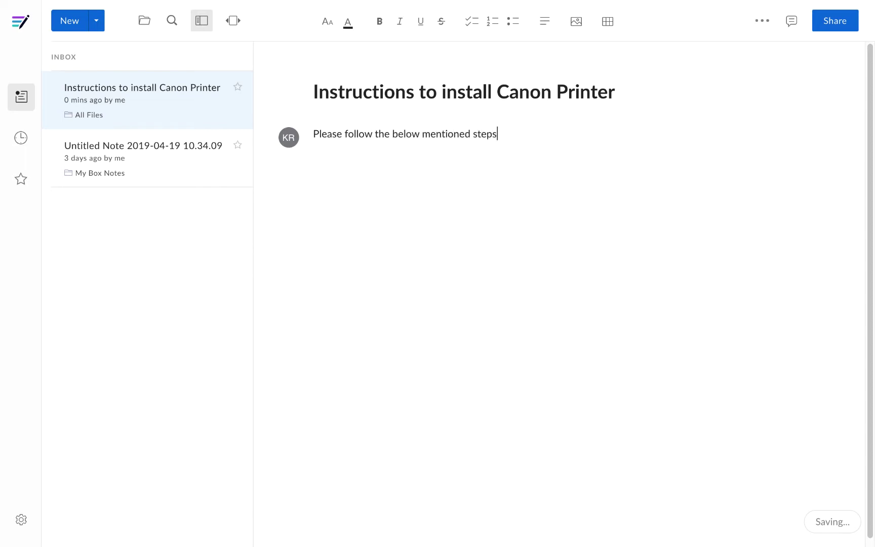
{"action": "type", "text": ":"}
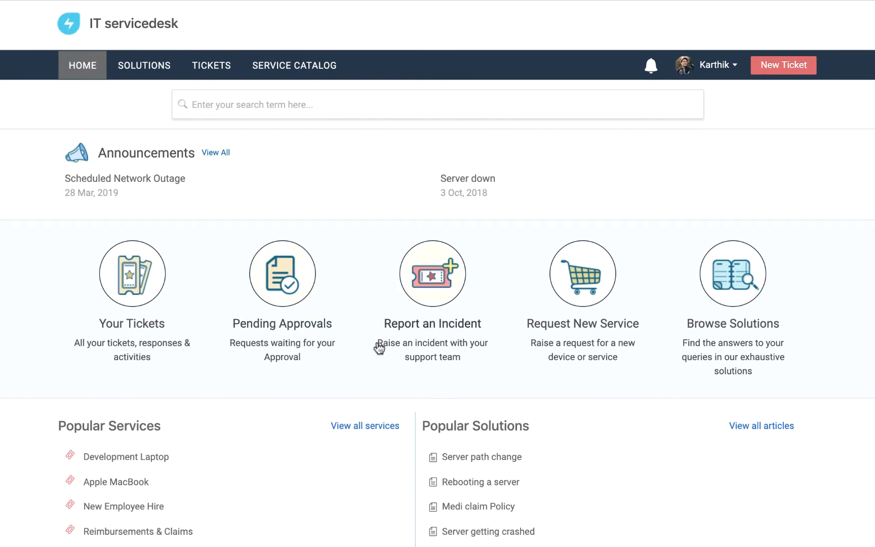
Reply on the Printer Services ticket #SR-59303 attaching Printer Driver.dmg from Box.
{"action": "left_click", "coordinate": [585, 277]}
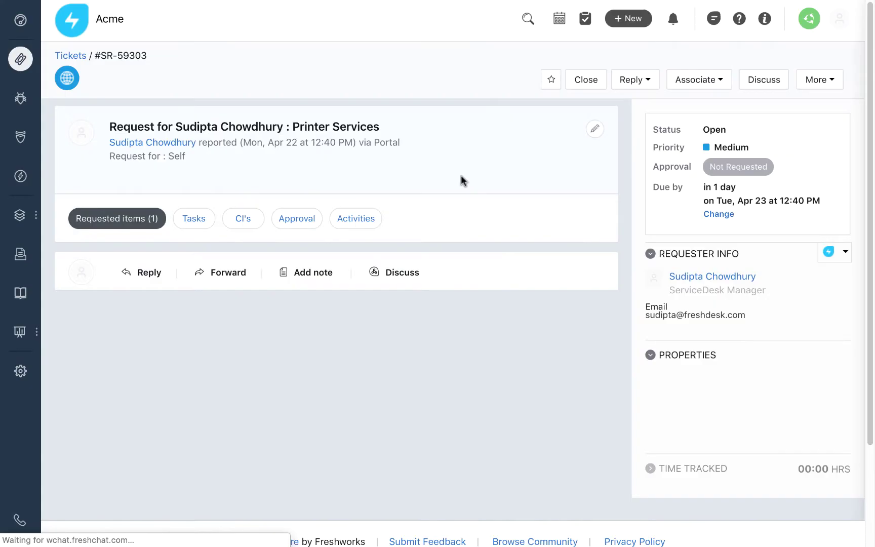
{"action": "left_click", "coordinate": [141, 274]}
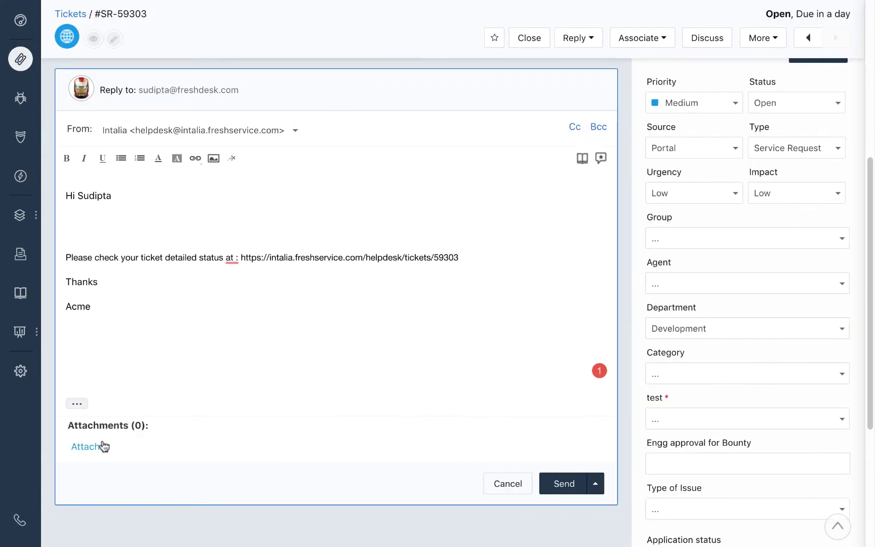
{"action": "left_click", "coordinate": [100, 448]}
{"action": "left_click", "coordinate": [108, 428]}
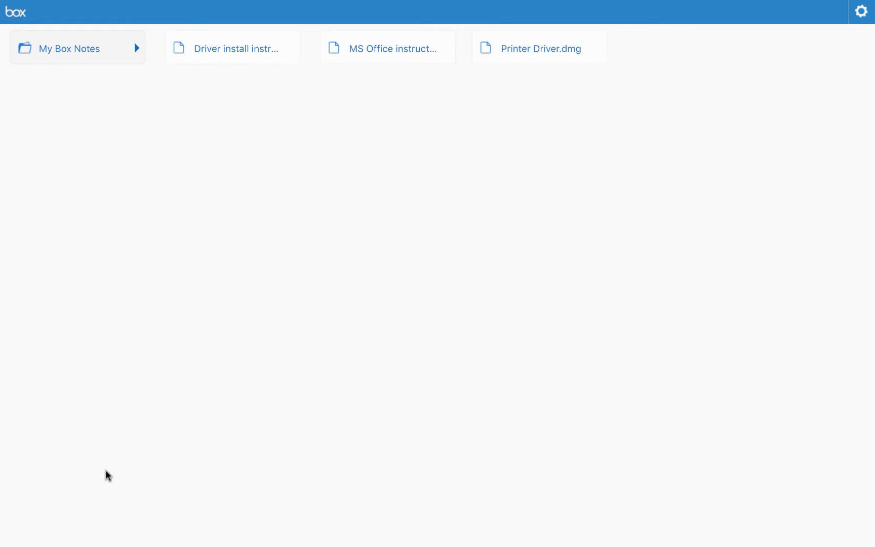
{"action": "left_click", "coordinate": [512, 48]}
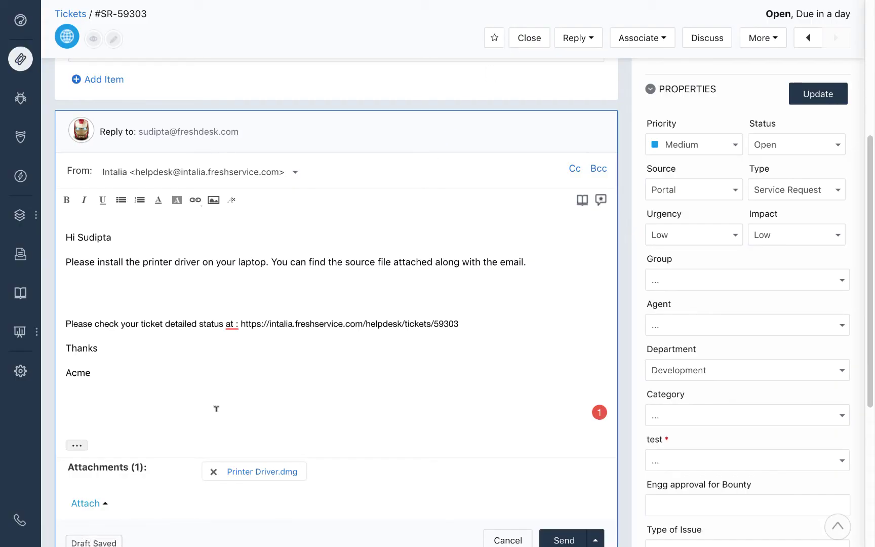
{"action": "left_click", "coordinate": [94, 506]}
{"action": "left_click", "coordinate": [103, 491]}
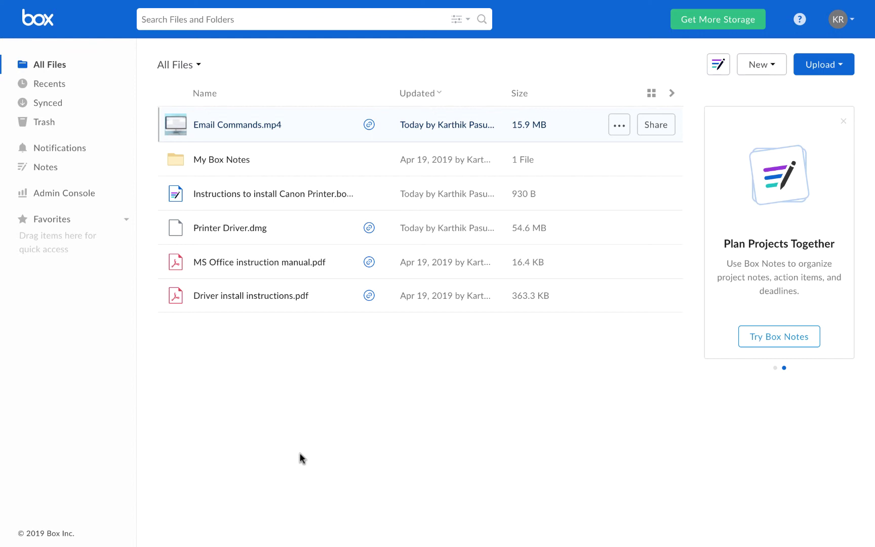
Copy the Embed Widget code for Email Commands.mp4 from Box's More Options.
{"action": "left_click", "coordinate": [619, 124]}
{"action": "left_click", "coordinate": [670, 376]}
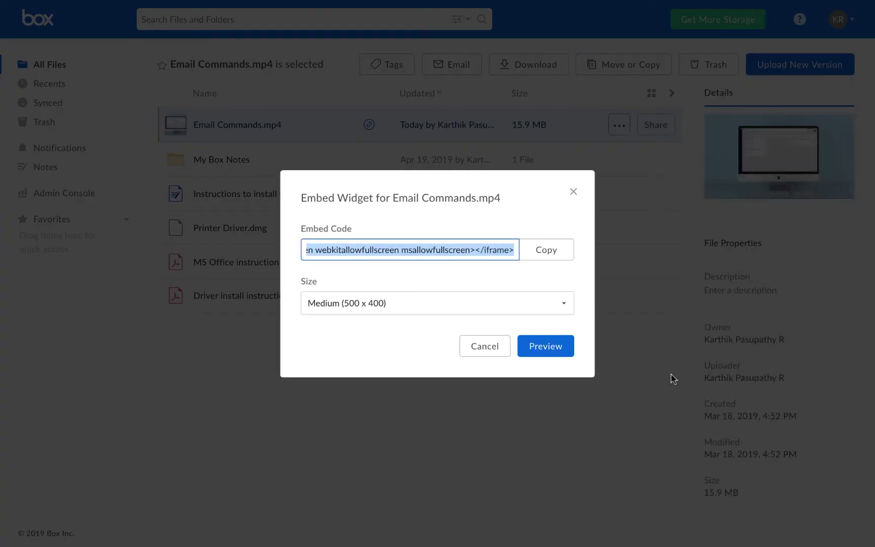
{"action": "left_click", "coordinate": [551, 251]}
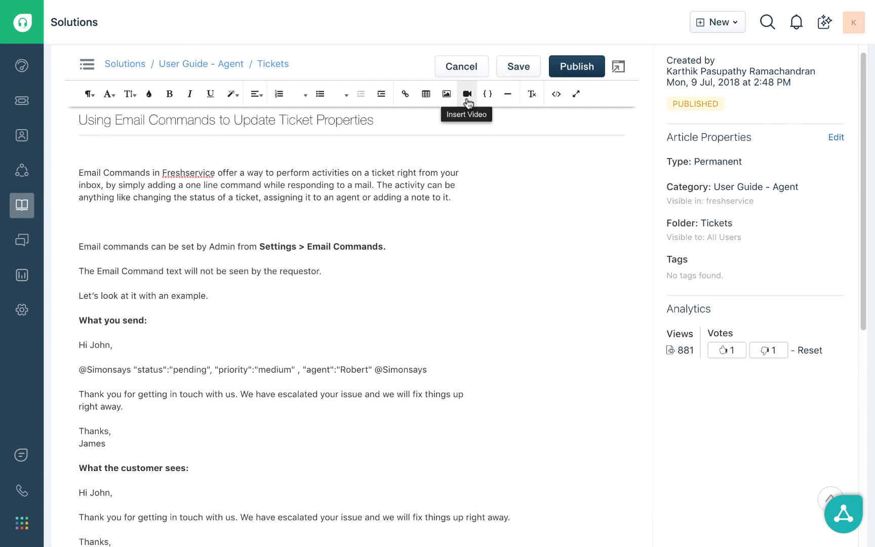
Insert the Email Commands.mp4 video into the article by pasting the Box embed code.
{"action": "left_click", "coordinate": [466, 94]}
{"action": "key", "text": "ctrl+v"}
{"action": "left_click", "coordinate": [524, 283]}
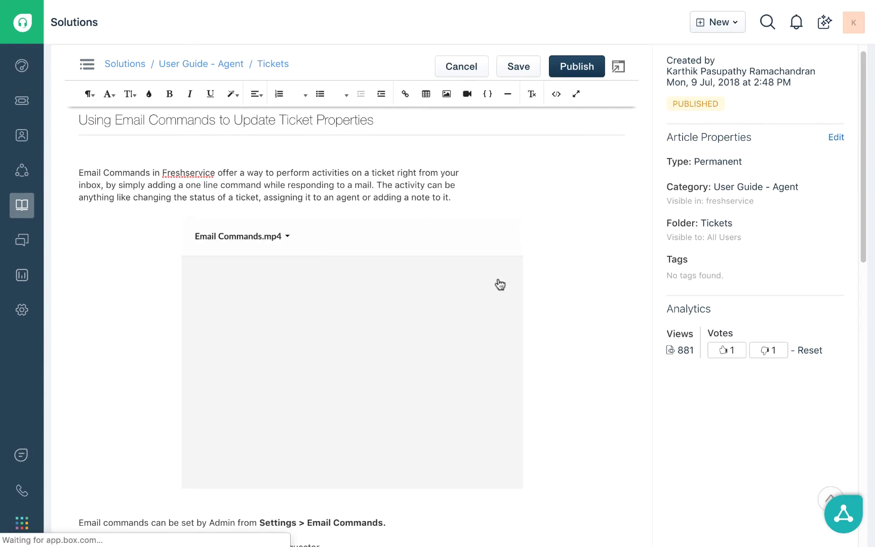